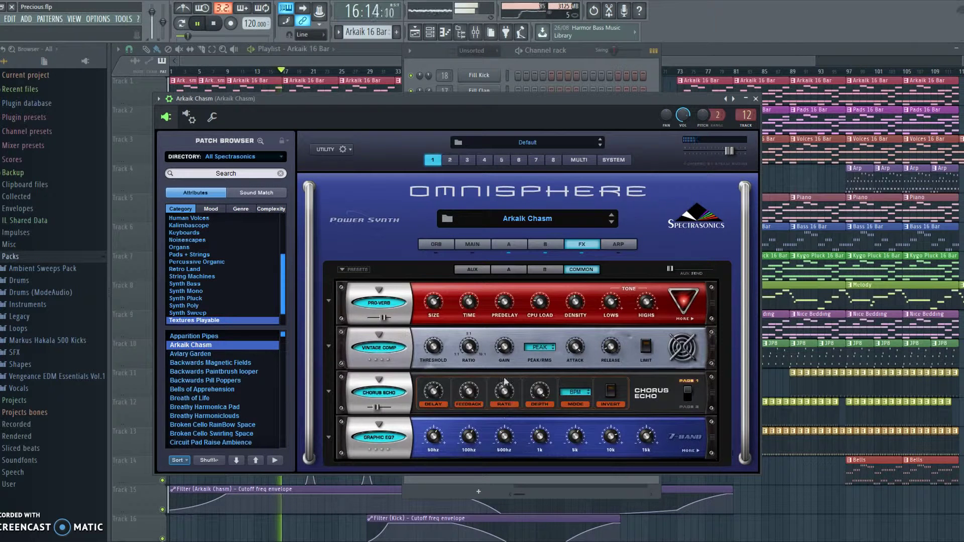
Step: Look through the A, B and Aux effect racks of the Arkaik Chasm patch in Omnisphere, and close the instrument window
click(529, 269)
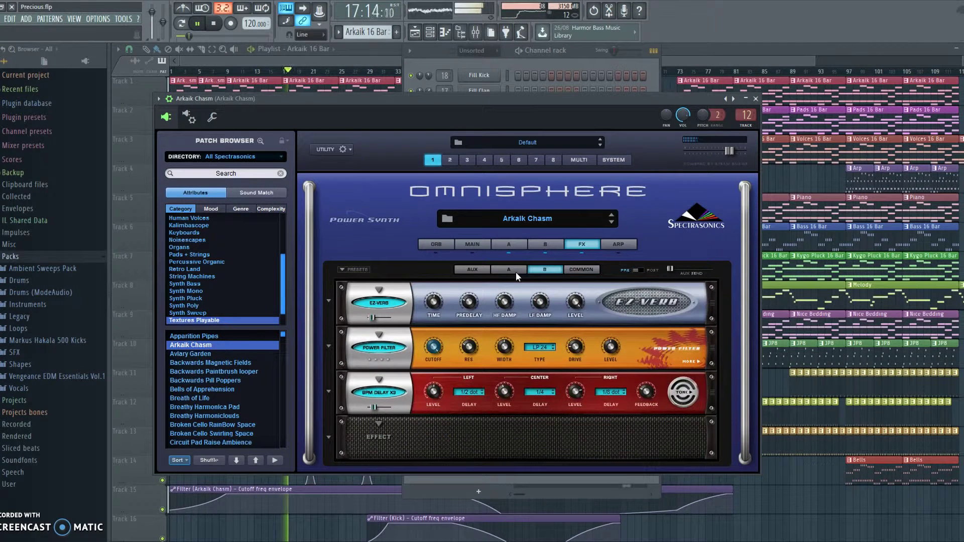
click(513, 273)
click(472, 269)
click(509, 270)
click(532, 271)
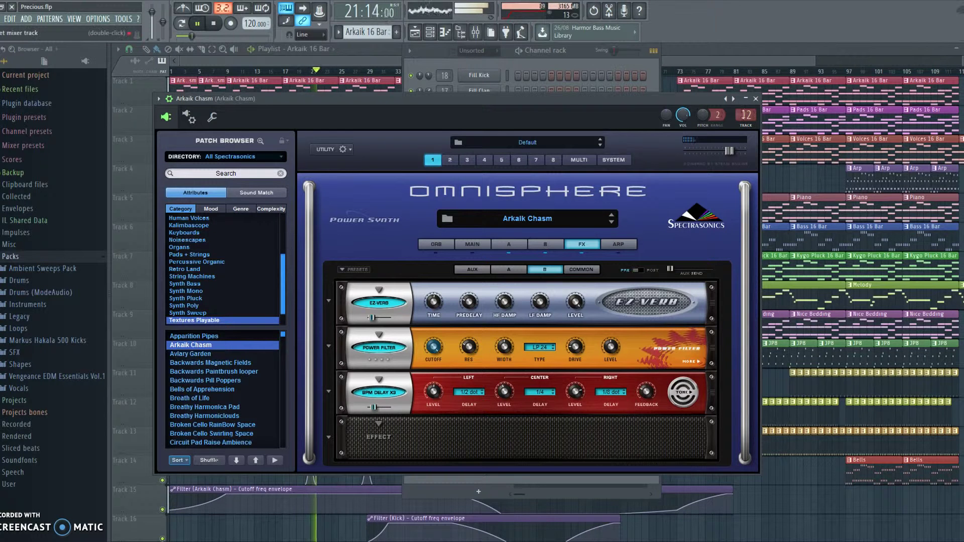
click(756, 99)
Step: Open the Arkaik Chasm notes in the piano roll and examine the whole eight-bar chord progression
click(550, 168)
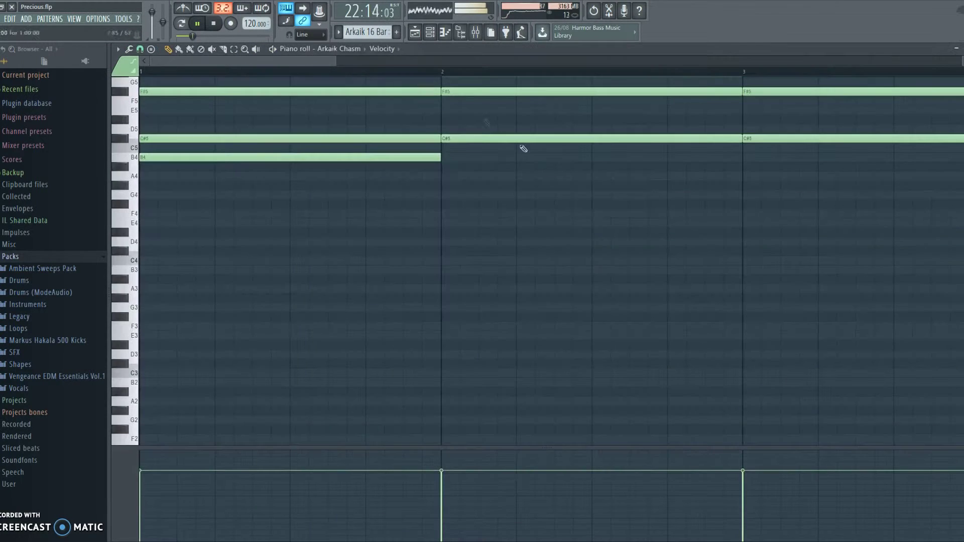
scroll(430, 155, up, 4)
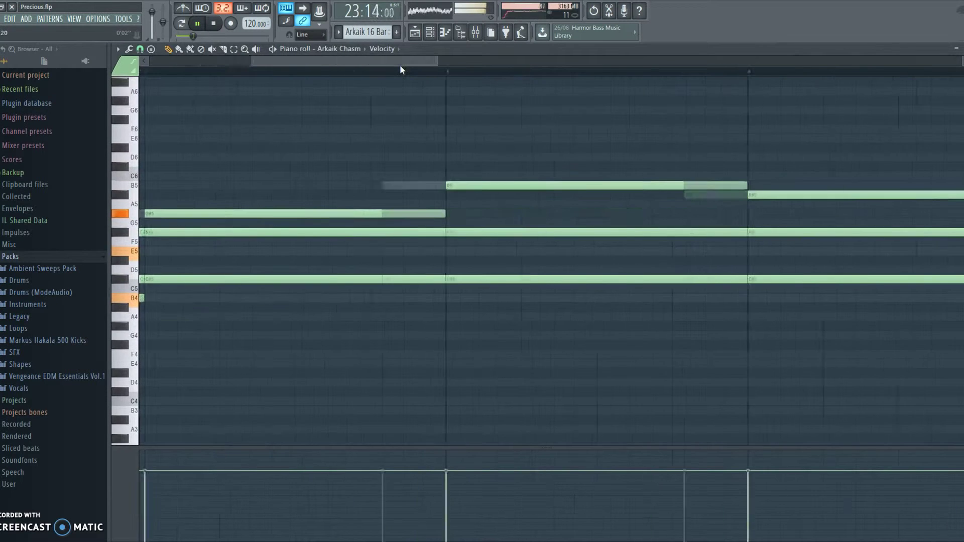
scroll(405, 73, down, 8)
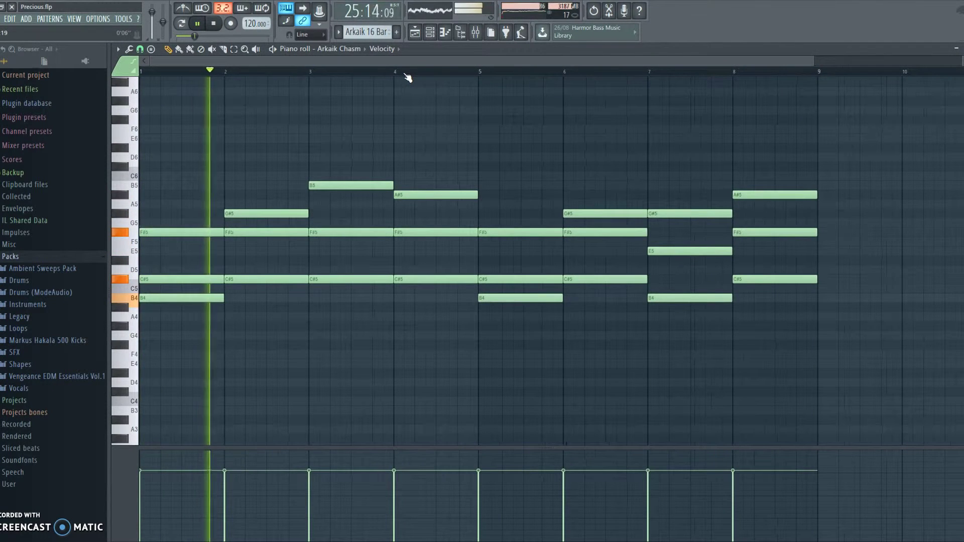
Step: Open the Kygo Pluck BG channel's Sylenth1 instrument and reposition its window over the piano roll
click(435, 37)
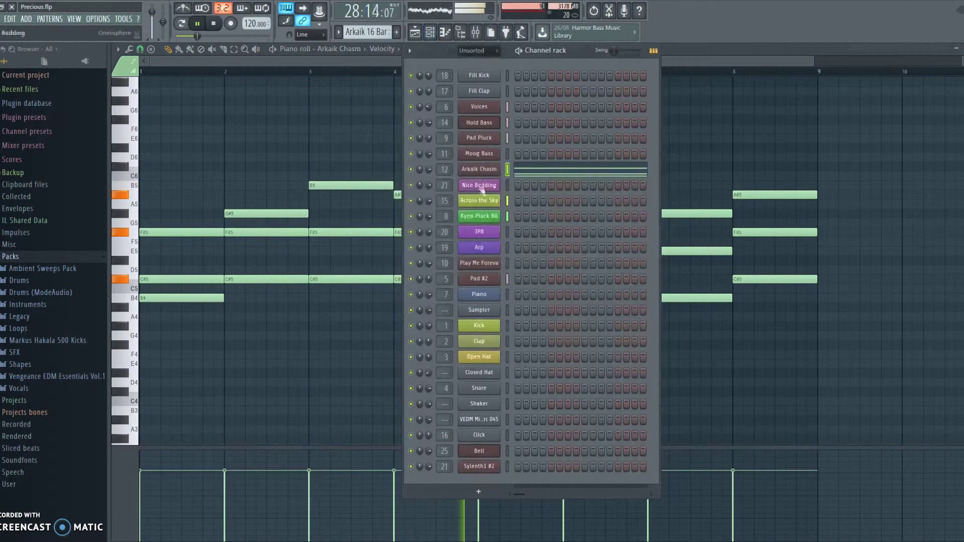
click(484, 217)
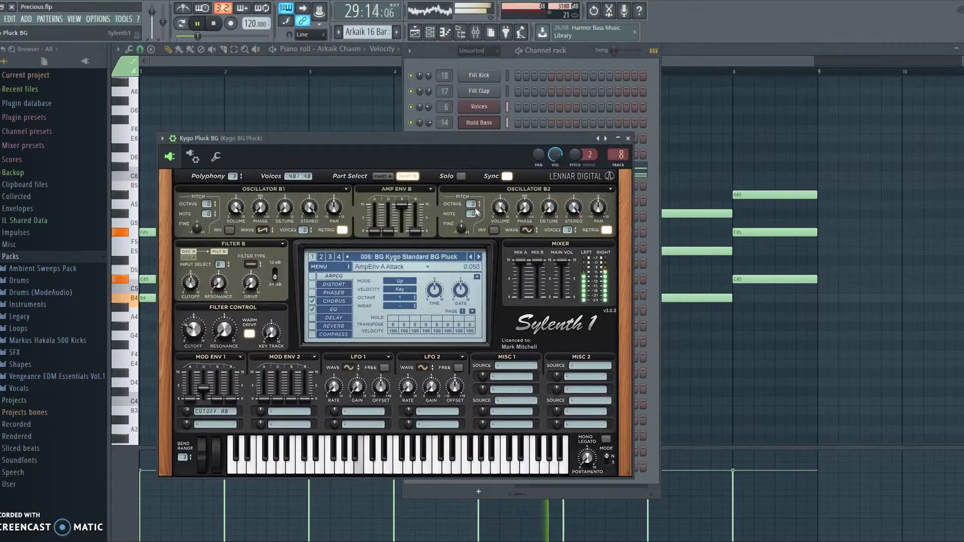
drag(303, 140, 421, 97)
Step: Find Kygo Sounds - Made By Robn among Sylenth1's custom banks, and return to the piano roll
click(450, 226)
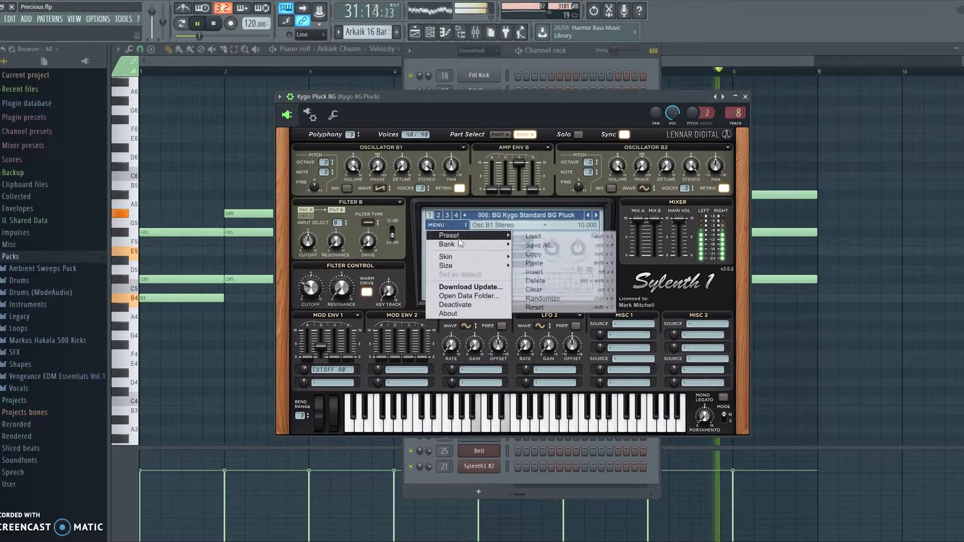
mouse_move(467, 244)
mouse_move(577, 248)
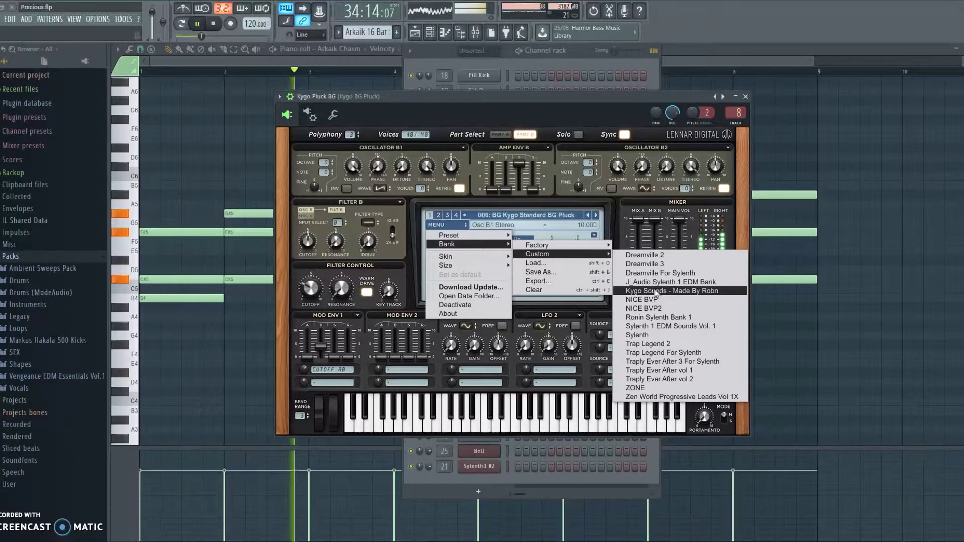
click(687, 294)
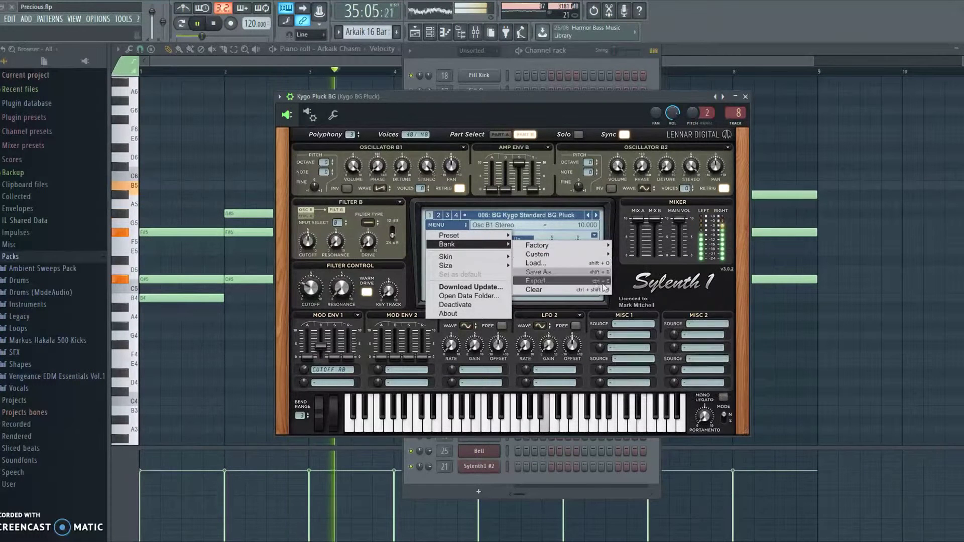
click(406, 99)
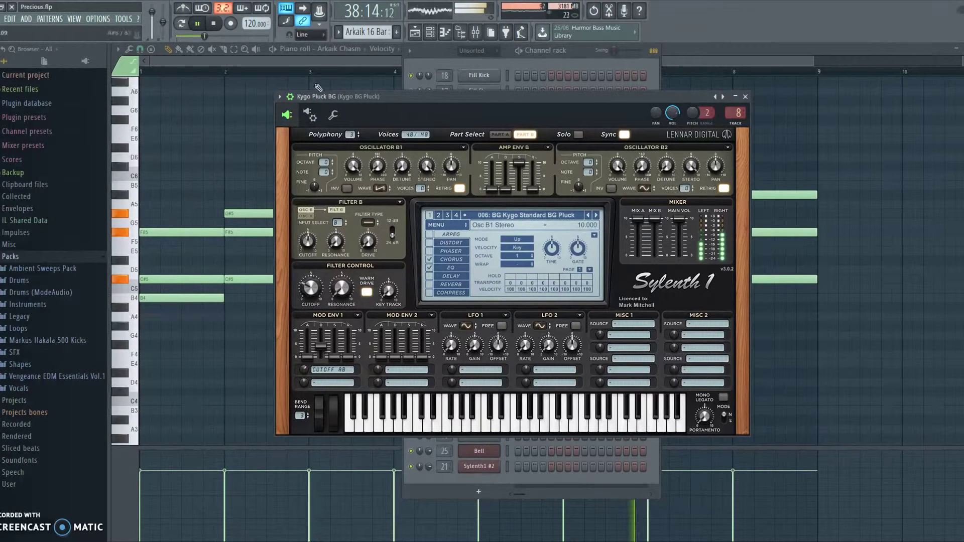
click(283, 59)
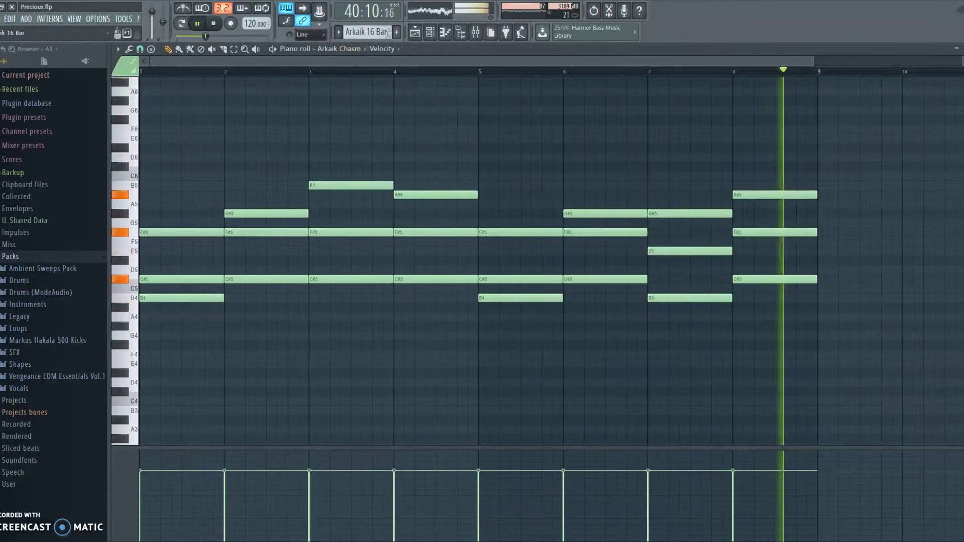
Step: Open the Holding Bass pattern's notes from the playlist and bring up the Hold Bass channel's instrument
click(414, 36)
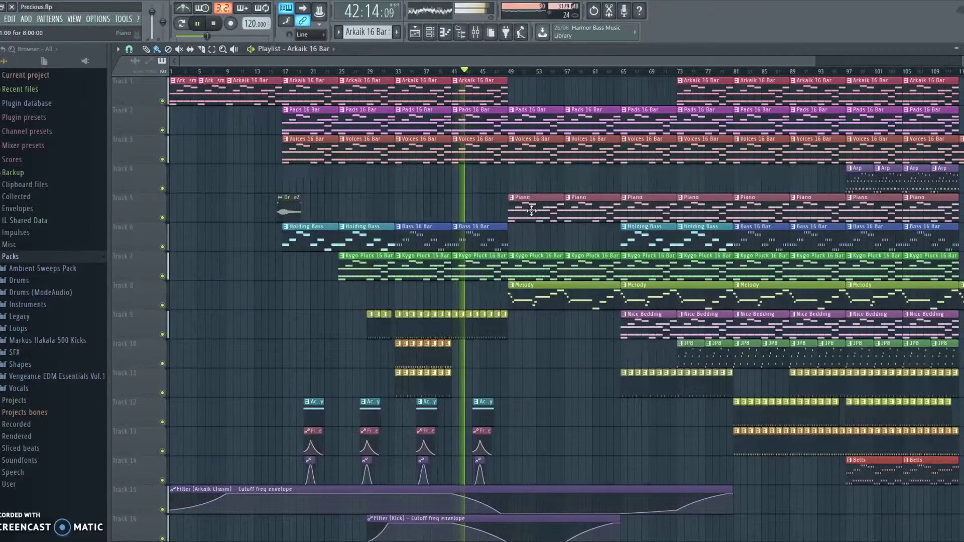
double_click(636, 238)
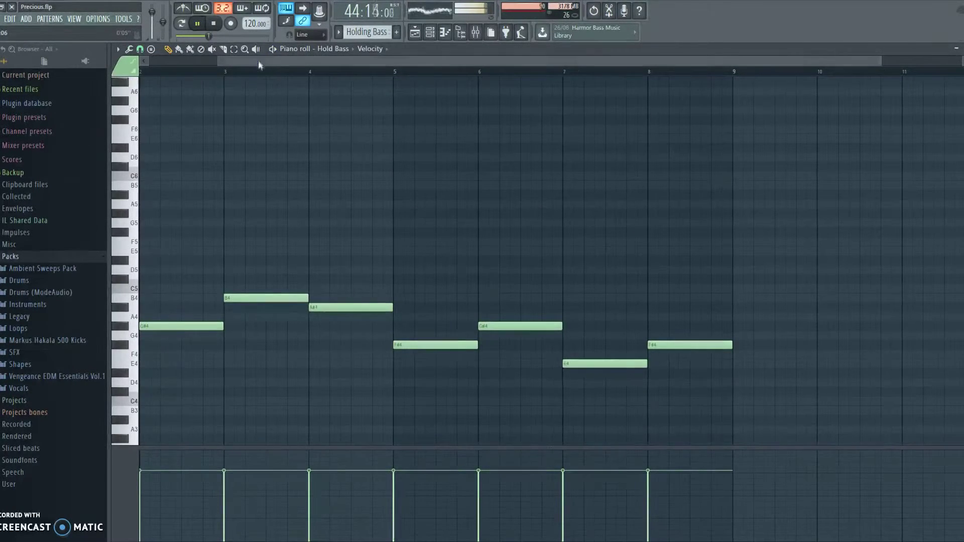
click(428, 36)
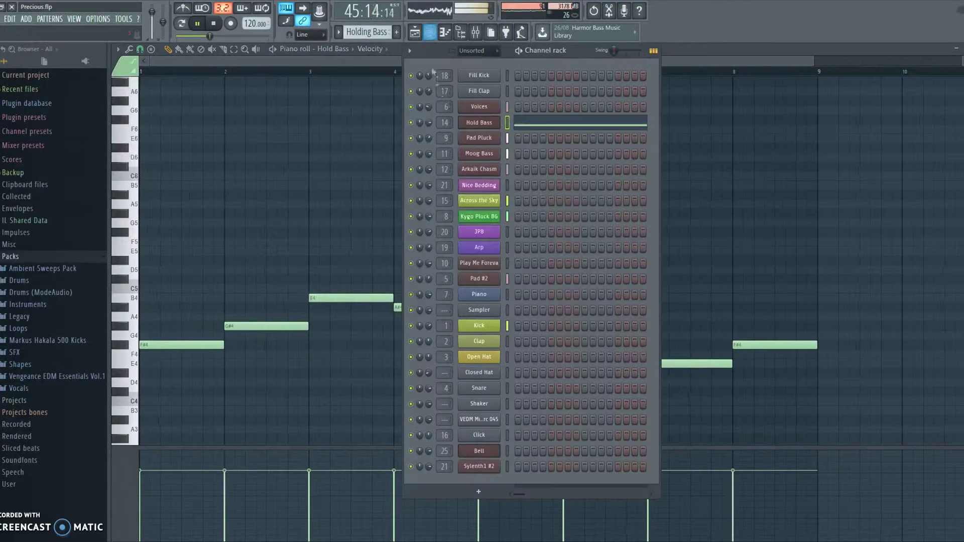
click(479, 122)
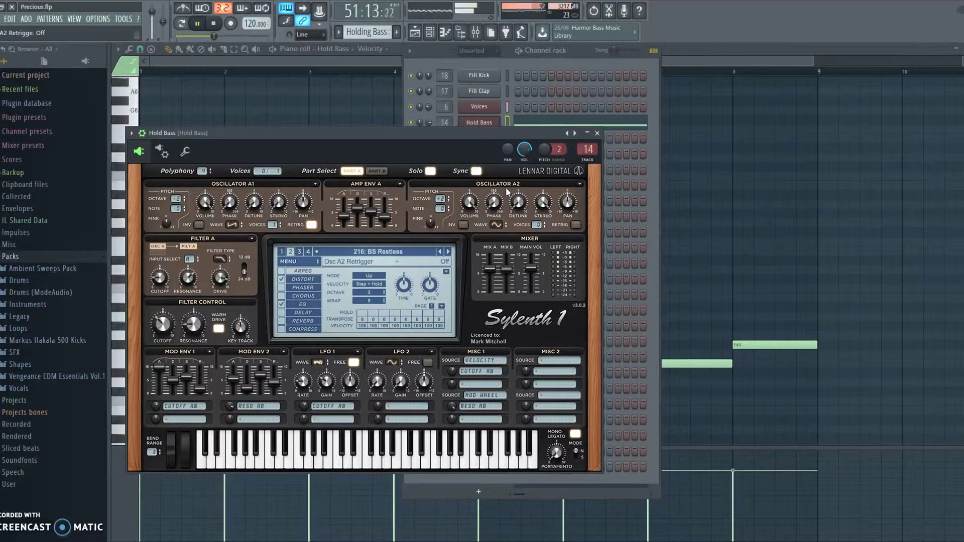
Step: Show the playlist with the mixer over it, and move the mixer window higher so its tracks are fully in view
click(416, 34)
click(477, 35)
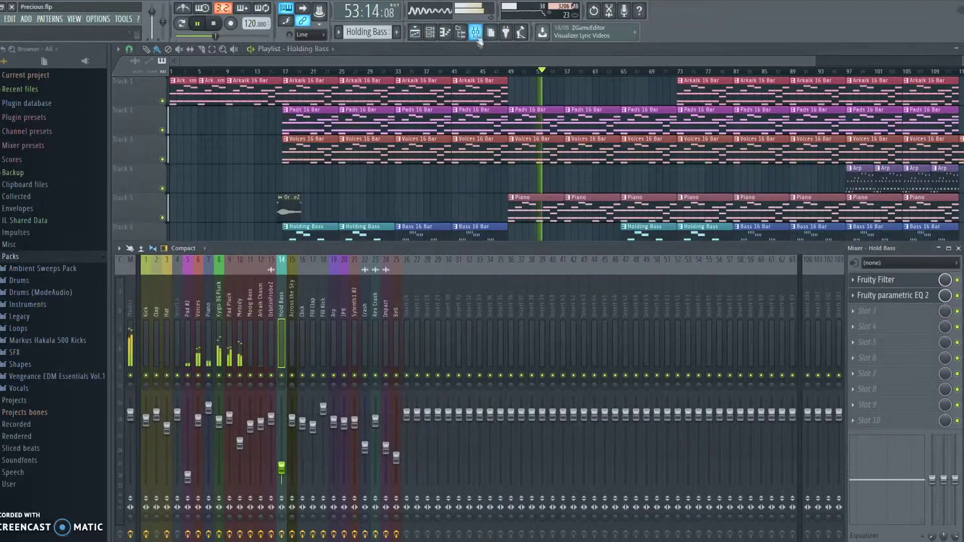
drag(406, 252, 421, 134)
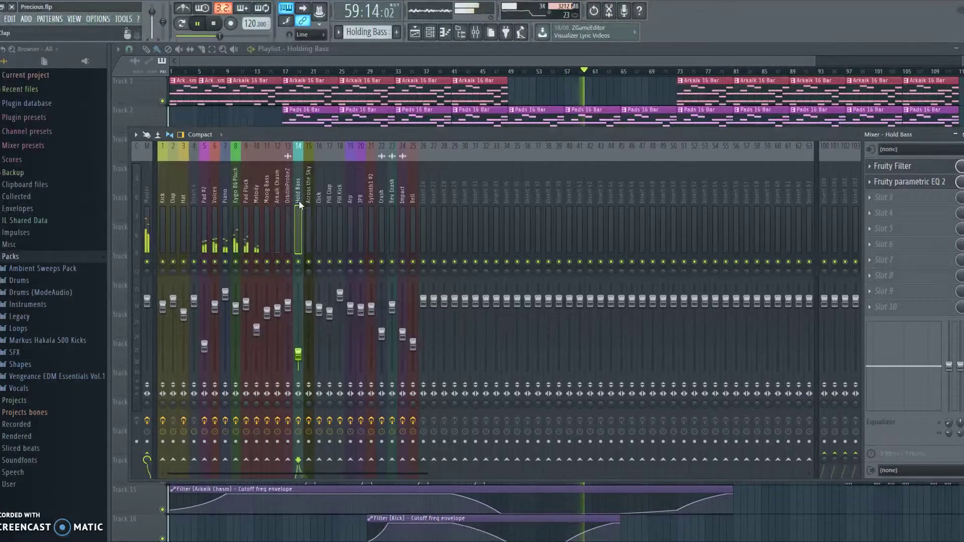
Step: Inspect the Fruity Filter and Fruity parametric EQ 2 effects on the Hold Bass mixer track, and hide the mixer
click(940, 186)
click(926, 182)
click(919, 168)
click(911, 182)
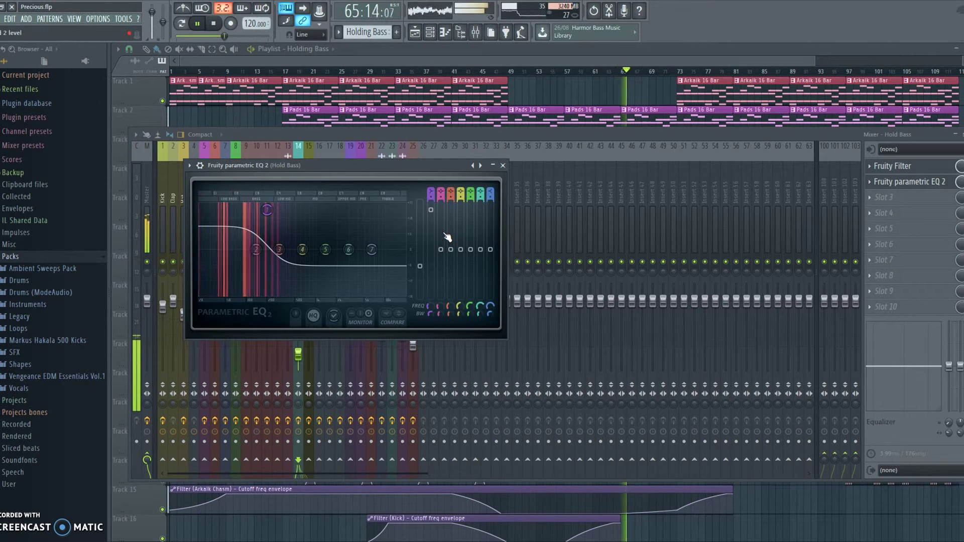
key(F9)
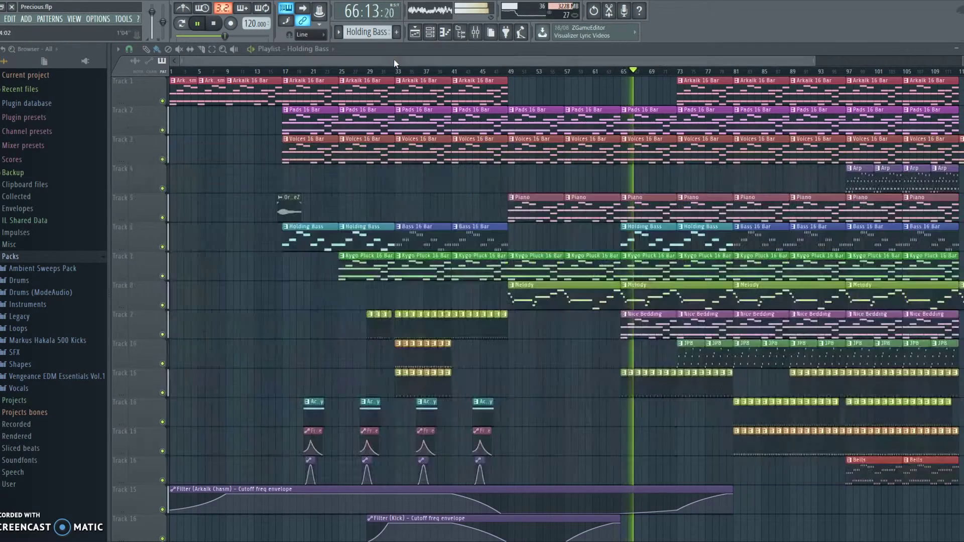
Step: Open the Melody pattern's notes from the playlist and examine the full 16 bars in the piano roll
scroll(651, 75, up, 1)
scroll(651, 75, down, 2)
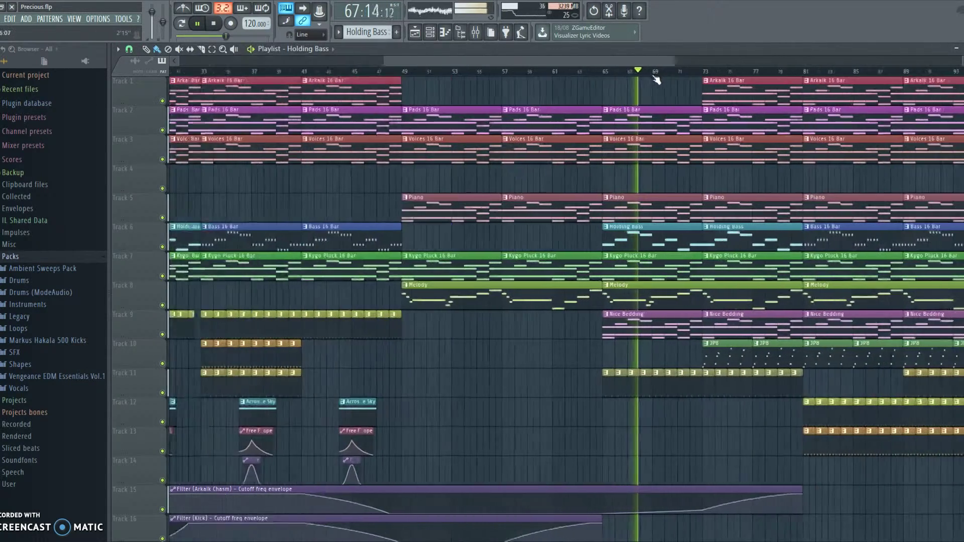
double_click(626, 296)
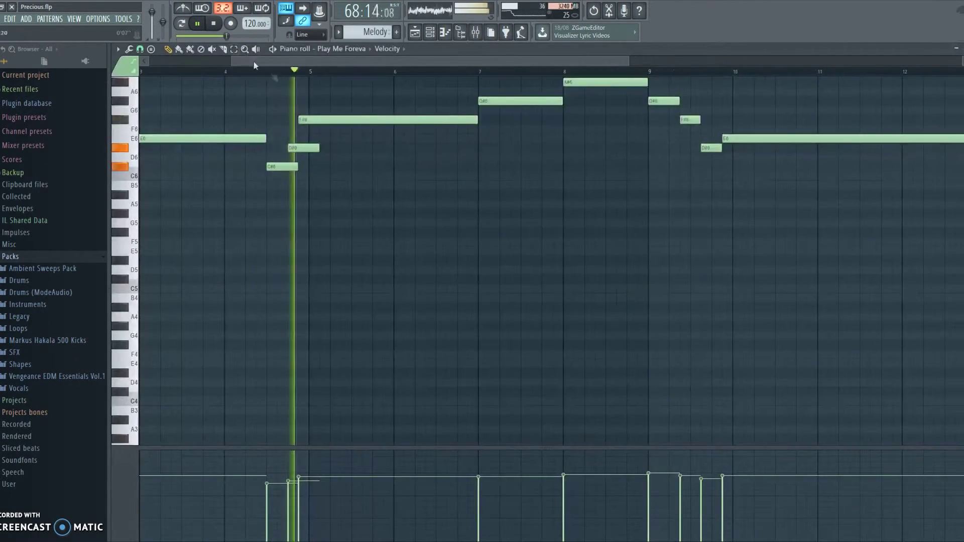
scroll(275, 97, up, 3)
scroll(278, 77, down, 3)
scroll(277, 76, down, 2)
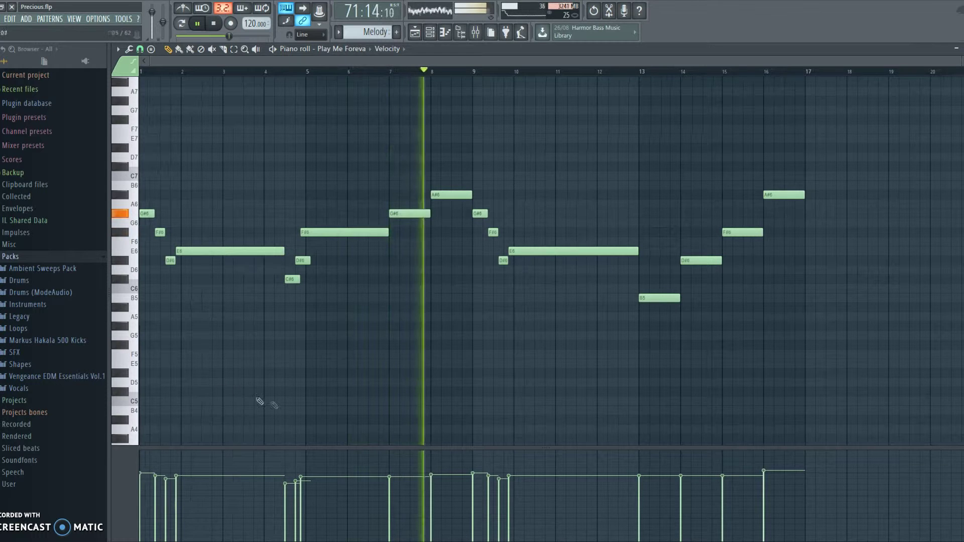
Step: Open the Play Me Foreva channel's instrument and show the Omnisphere interface instead of the wrapper settings
key(F6)
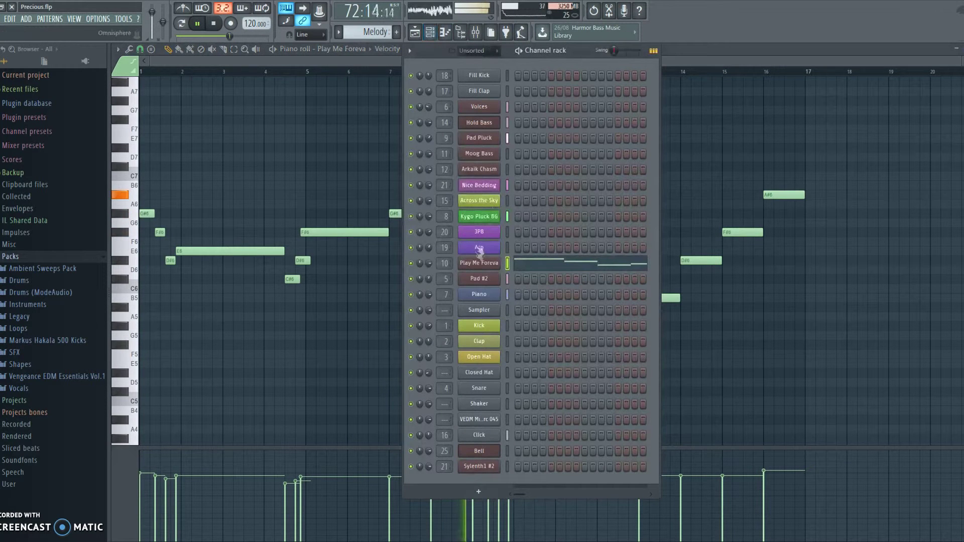
click(479, 262)
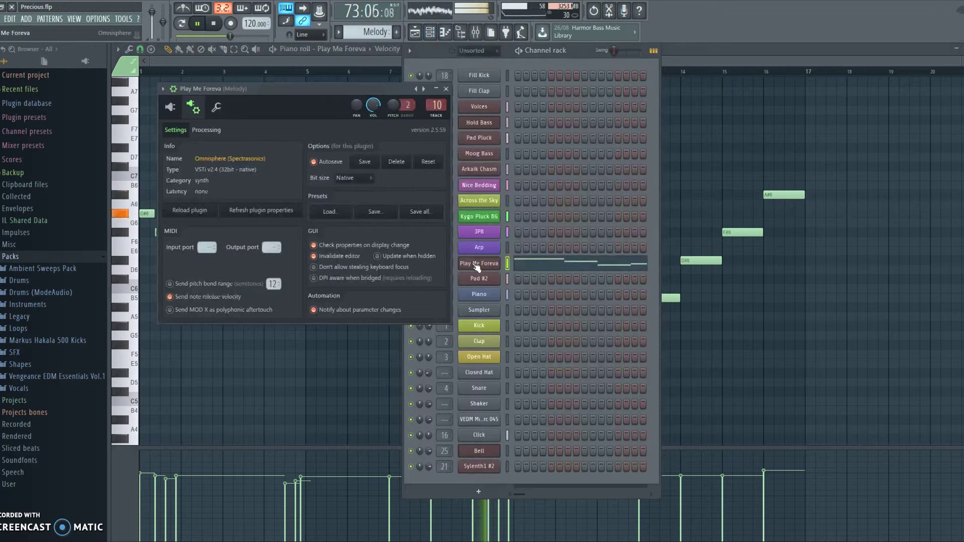
click(175, 109)
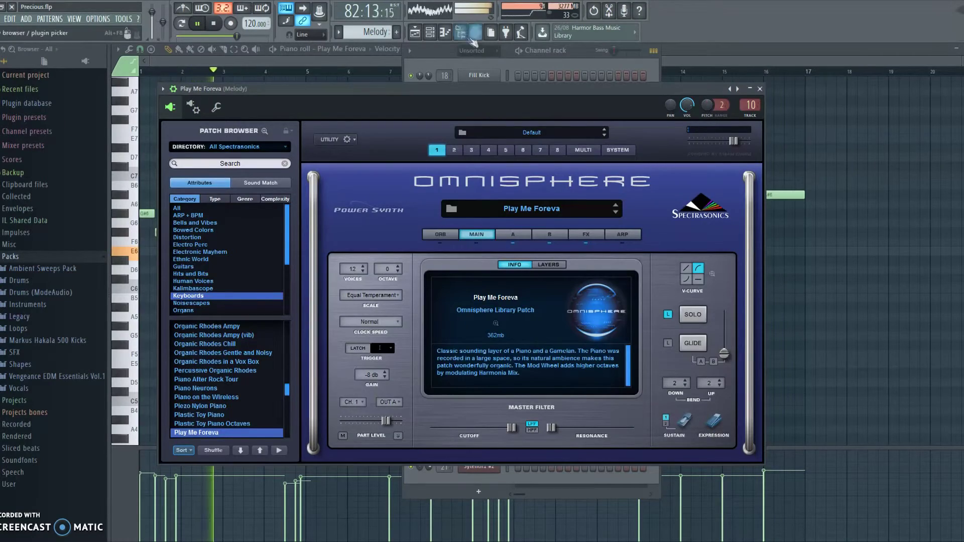
Step: Mute the Arkaik Chasm channel in the channel rack and return to the final section of the playlist
click(415, 32)
drag(448, 76, 652, 69)
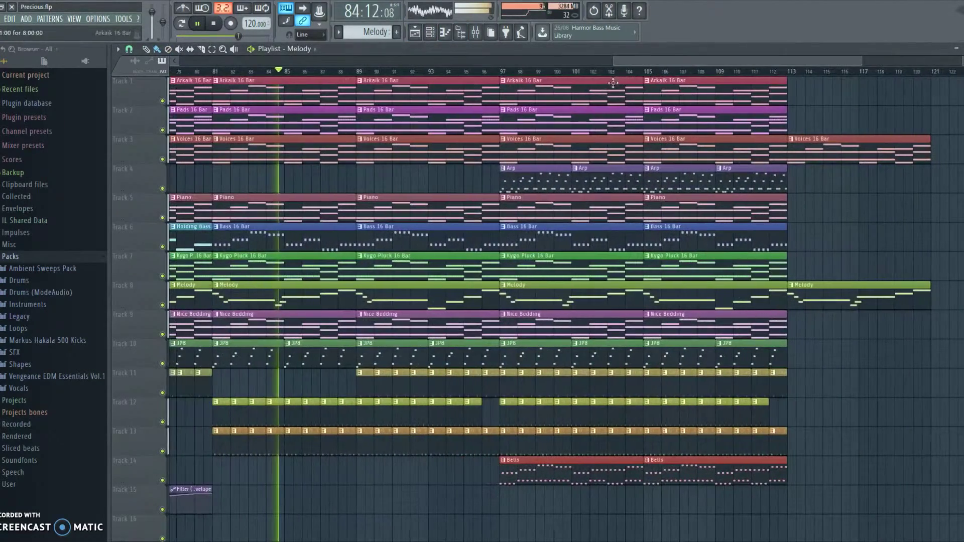
click(444, 34)
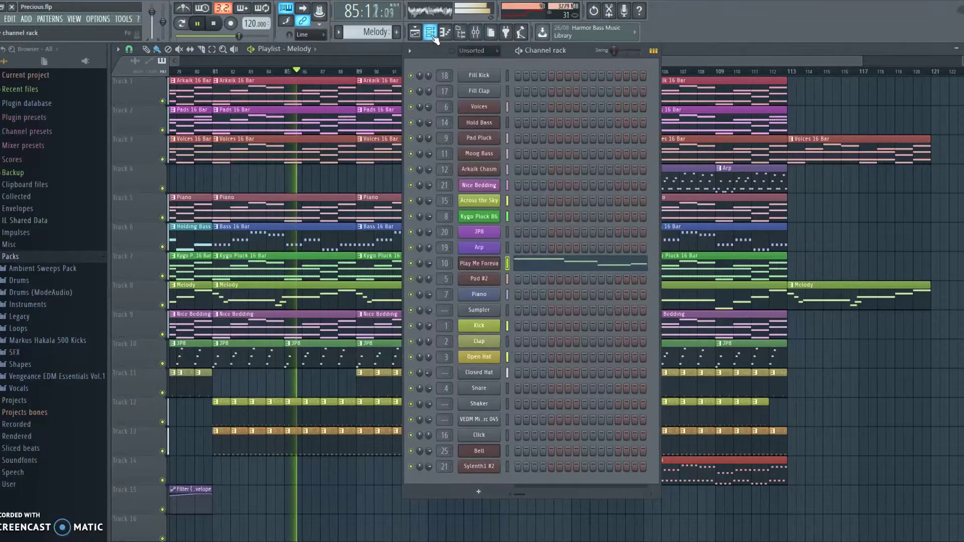
click(411, 169)
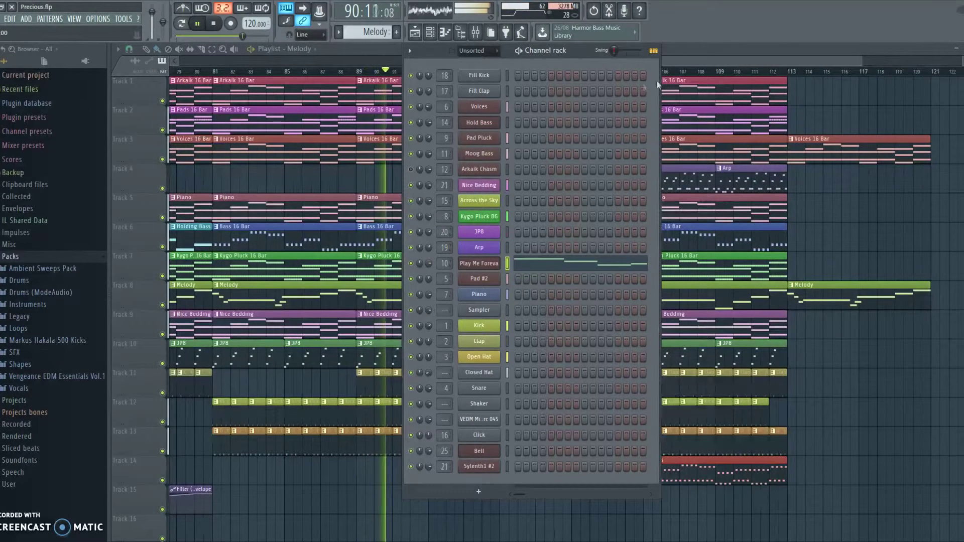
click(682, 62)
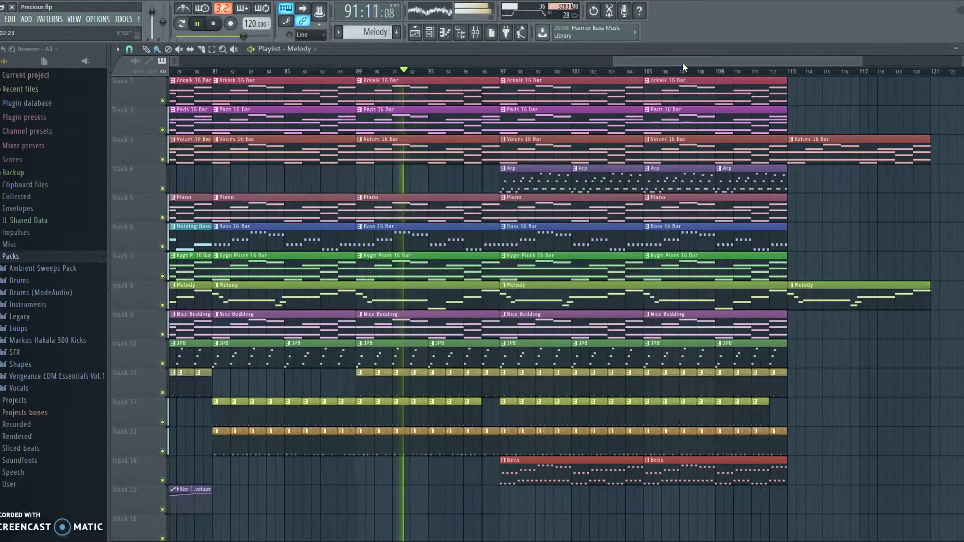
Step: Examine the JP8 pattern's notes up close in the piano roll and open the JP8 channel's instrument
double_click(400, 358)
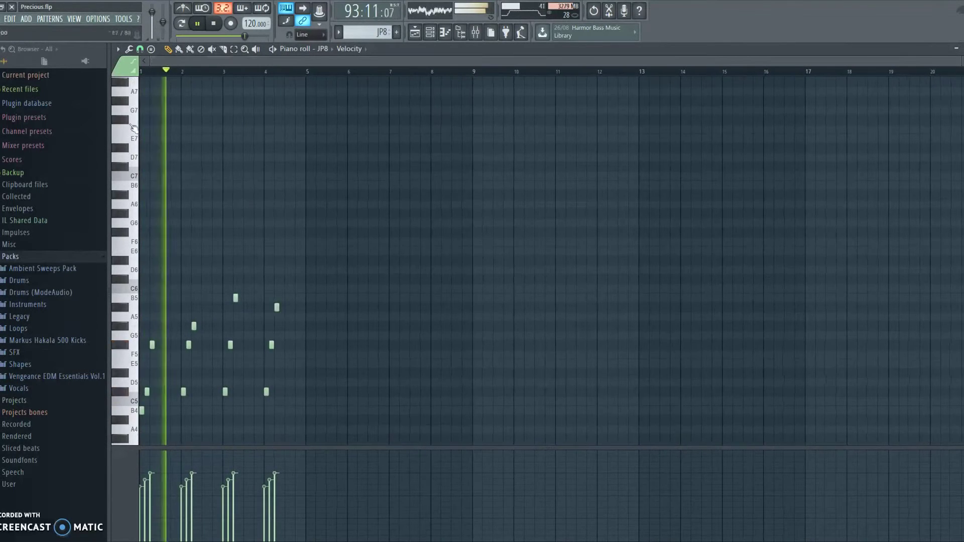
scroll(208, 81, up, 3)
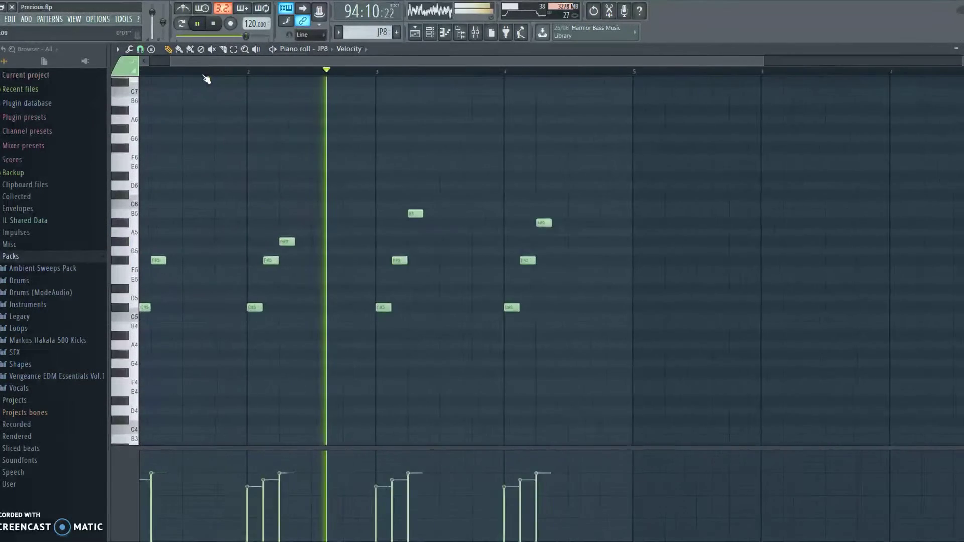
scroll(160, 72, up, 2)
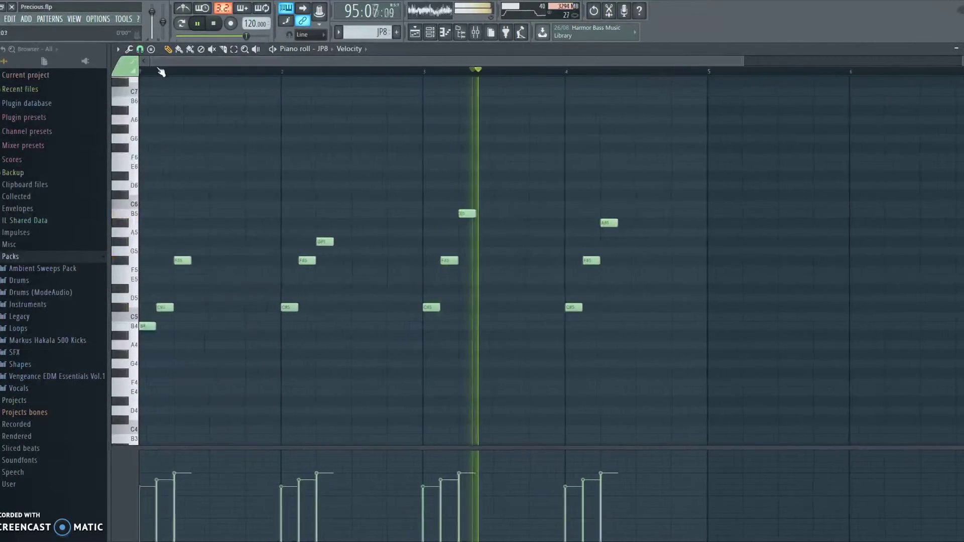
click(429, 32)
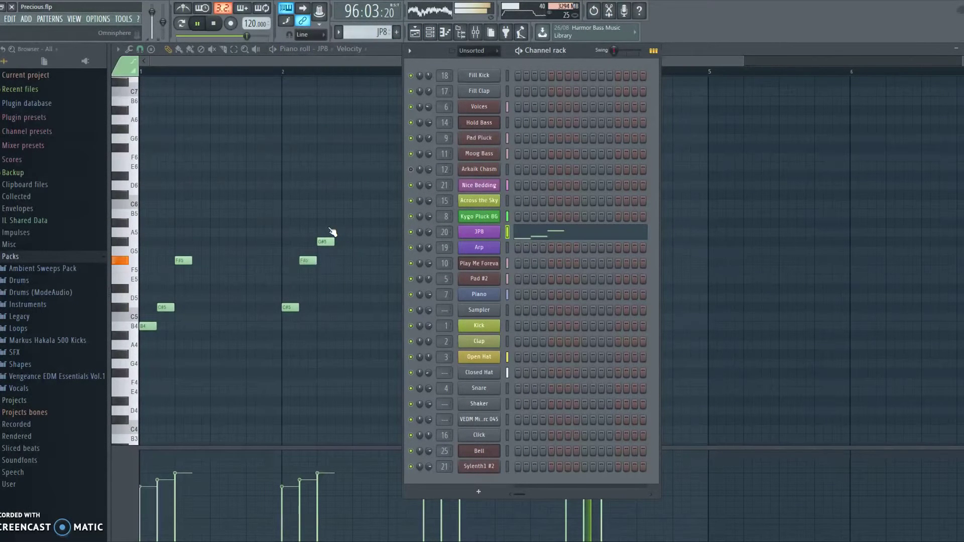
click(479, 232)
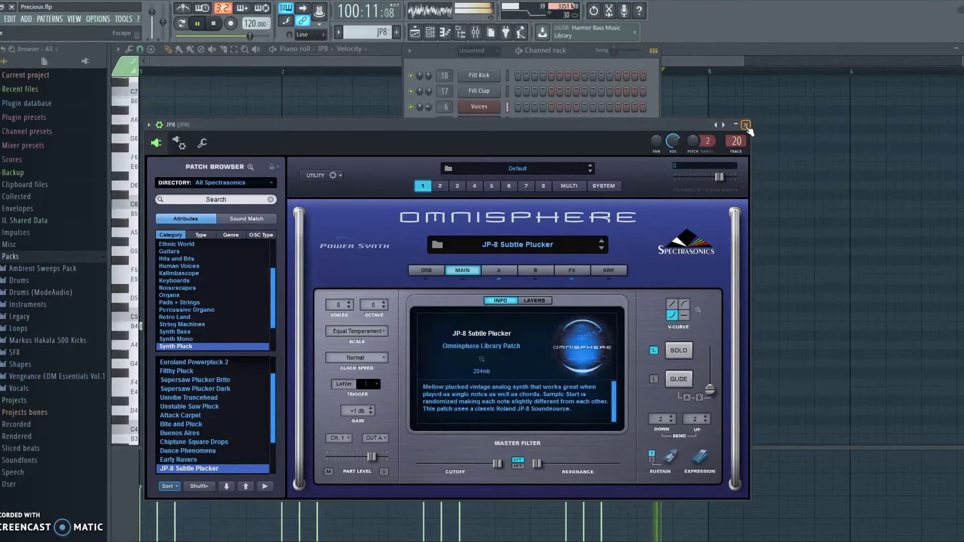
Step: Close the JP8 instrument and show the JP8 track's effects chain in the mixer
click(746, 125)
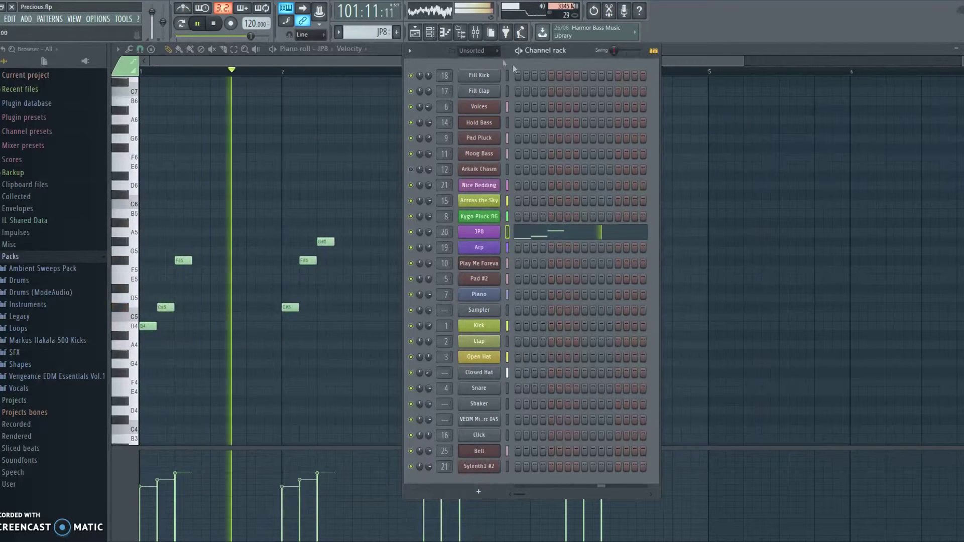
click(473, 31)
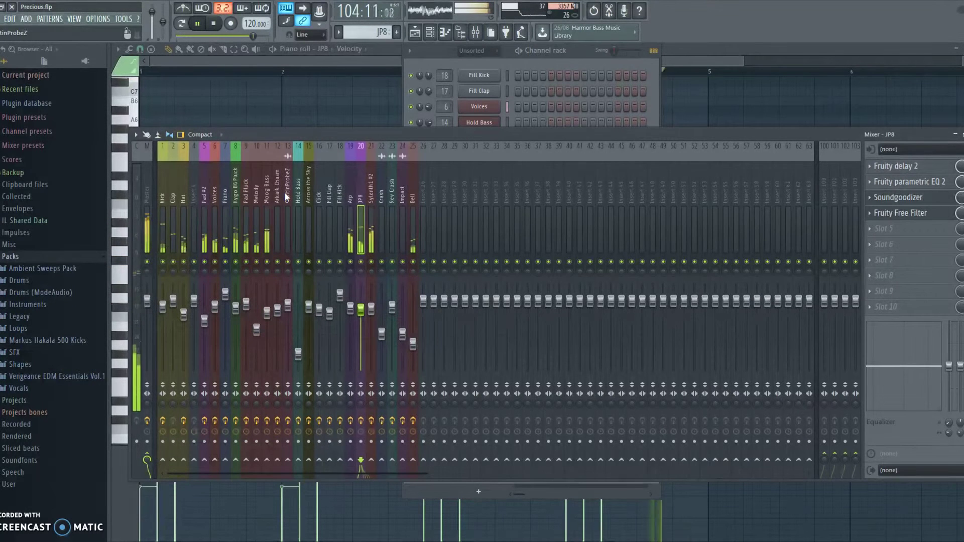
Step: Switch to the Nice Bedding pattern, view that channel's Omnisphere instrument, and open its notes in the piano roll
click(414, 32)
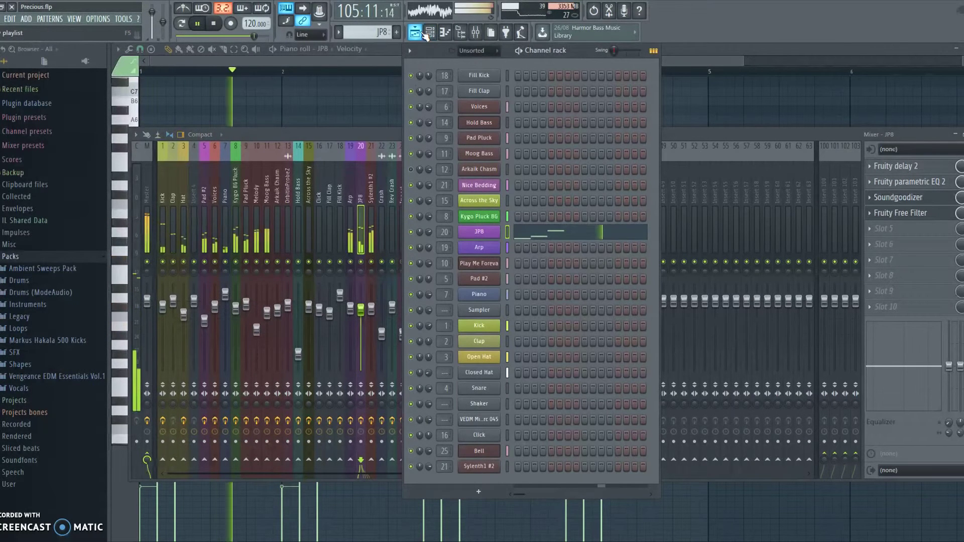
click(382, 32)
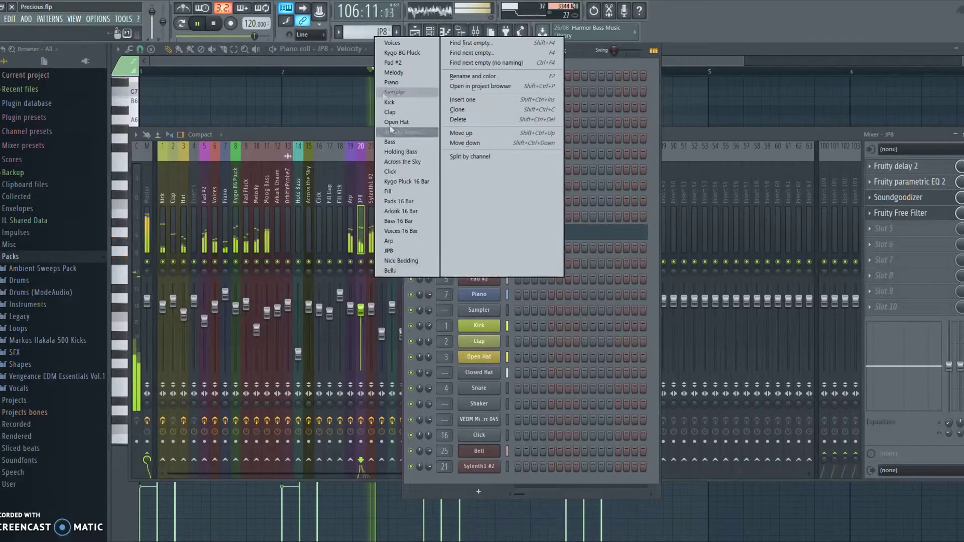
click(418, 263)
click(486, 185)
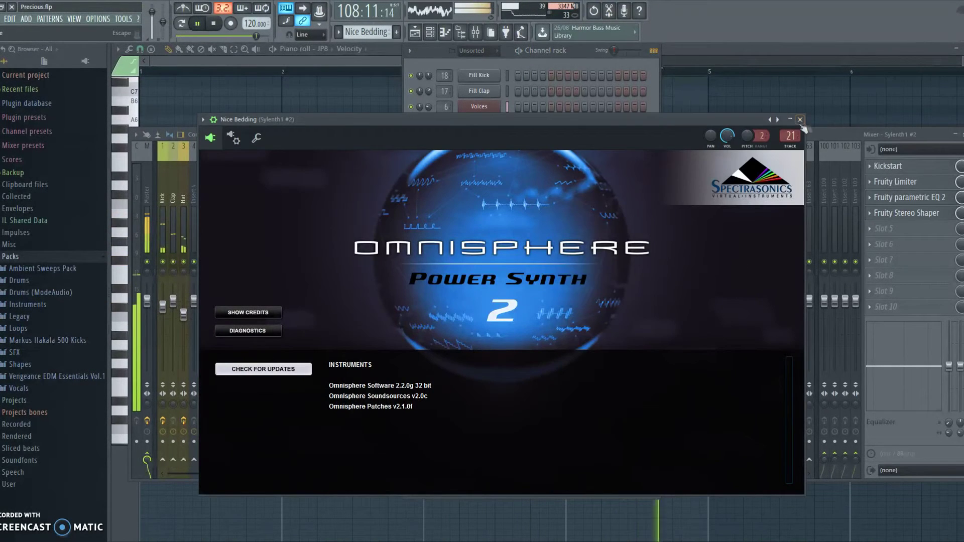
key(Escape)
click(552, 186)
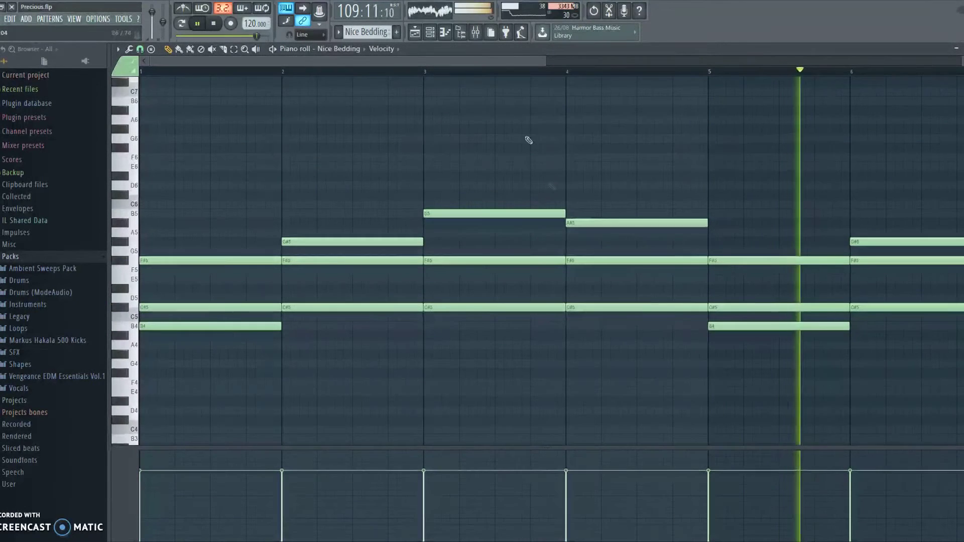
Step: Return to the playlist and examine the whole arrangement, ending with a close view of the final Voices 16 Bar and Melody clips
click(438, 36)
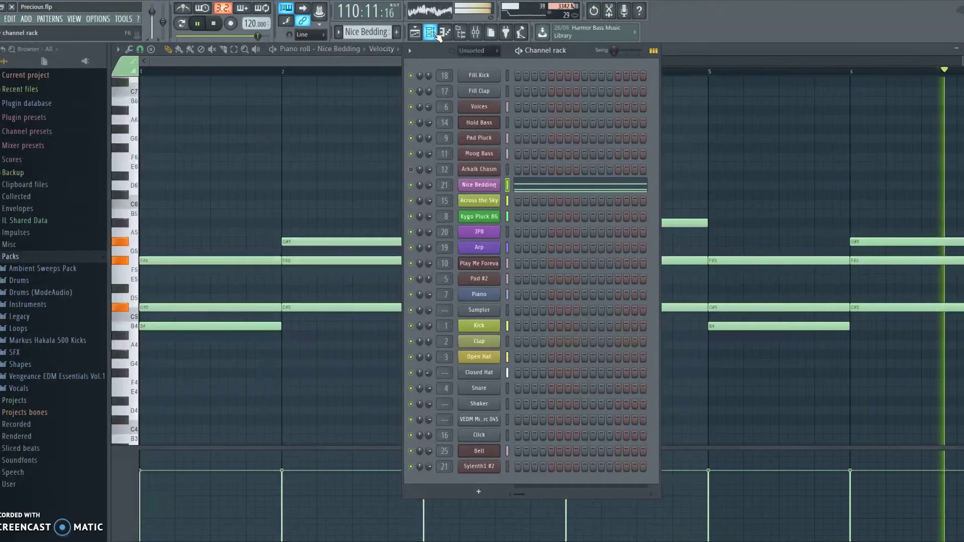
click(421, 41)
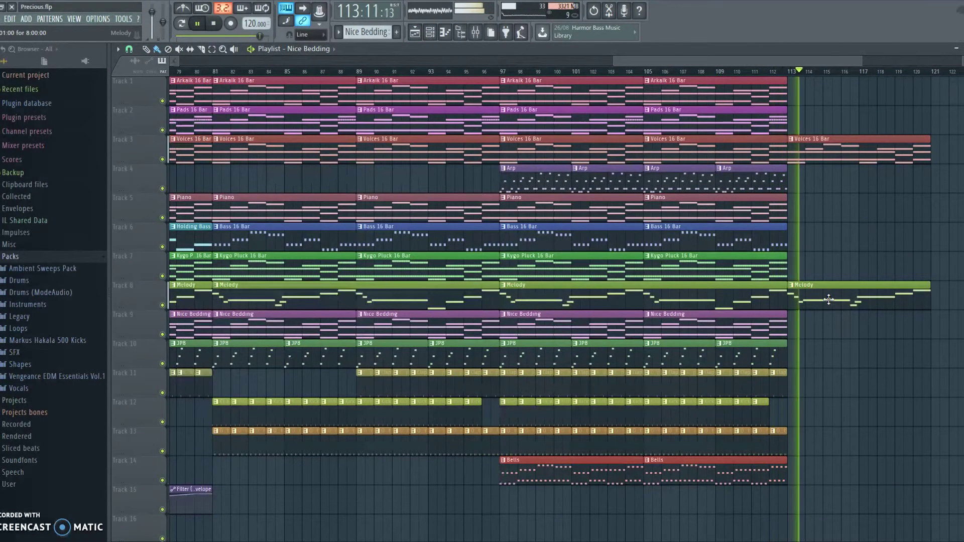
scroll(576, 74, down, 2)
scroll(575, 74, down, 4)
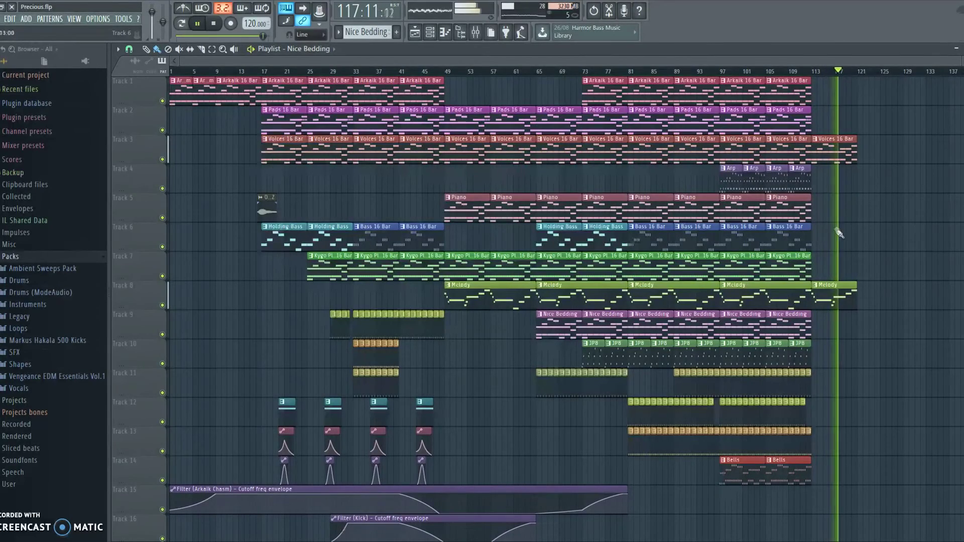
scroll(867, 76, up, 3)
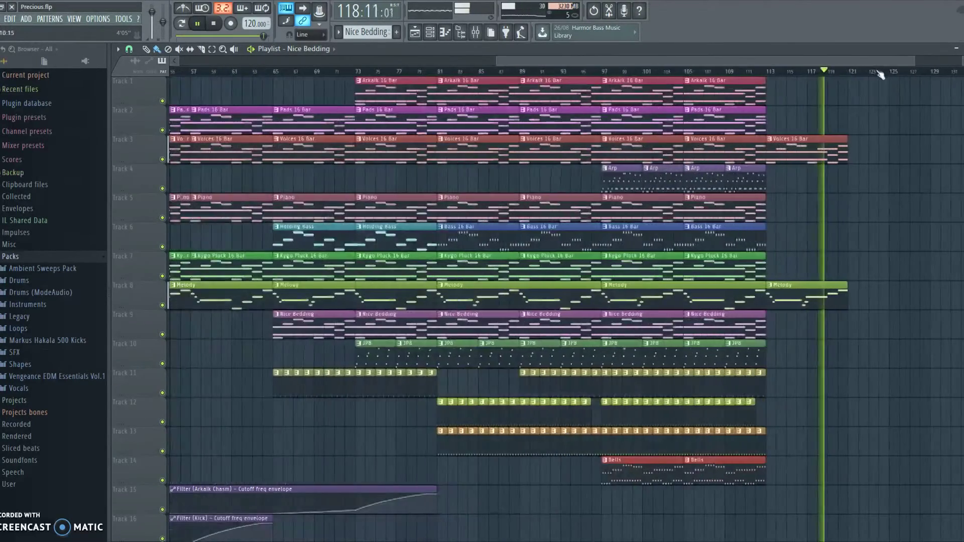
scroll(879, 76, up, 3)
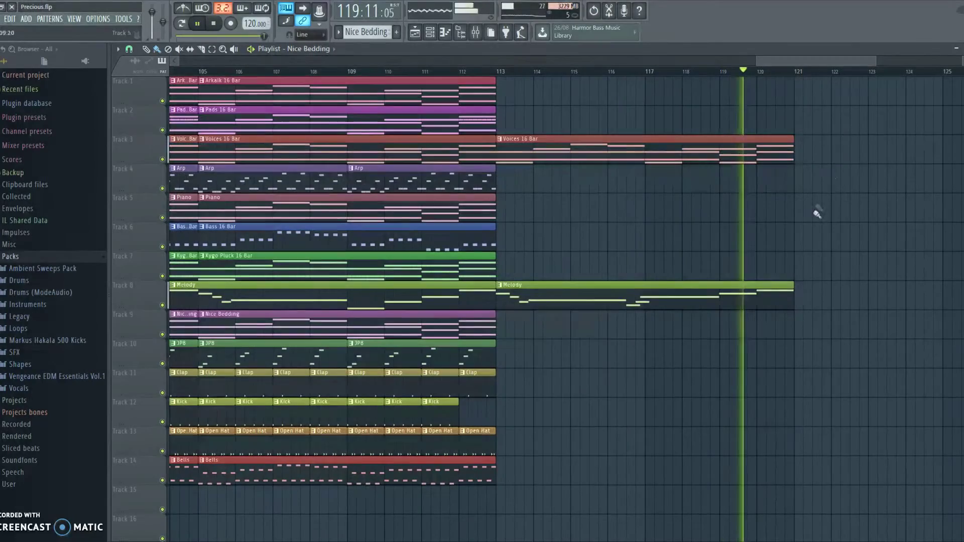